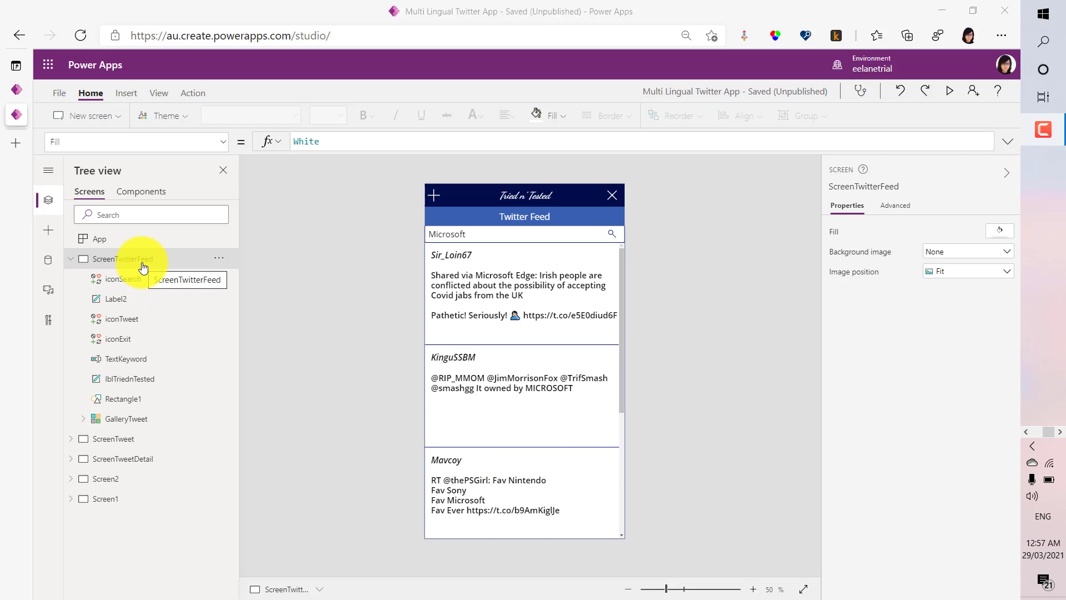
- Show the OnVisible formula of ScreenTwitterFeed
{"action": "left_click", "coordinate": [223, 142]}
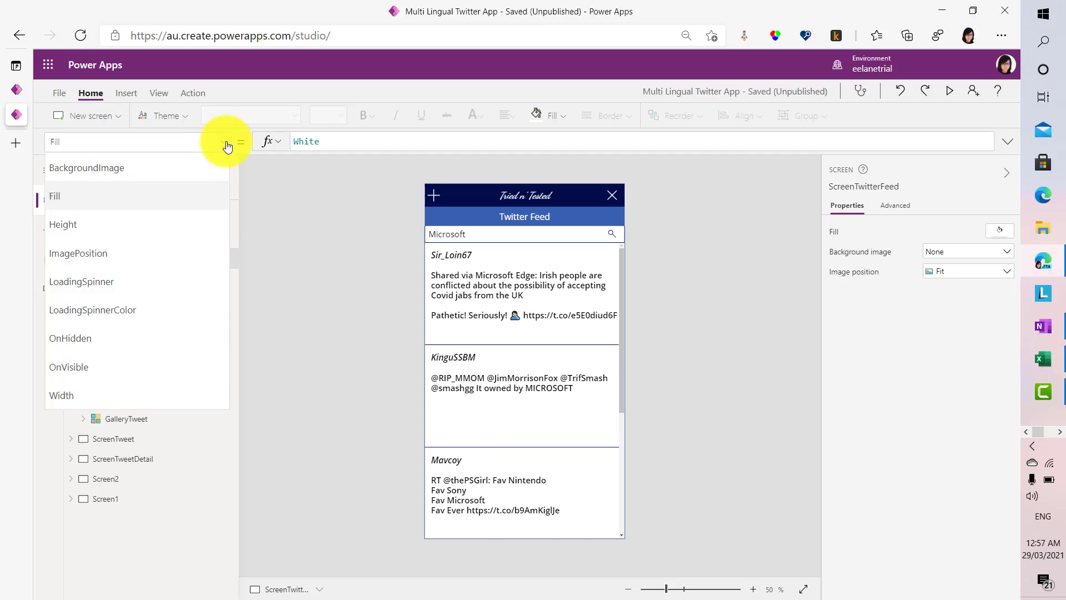
{"action": "left_click", "coordinate": [149, 366]}
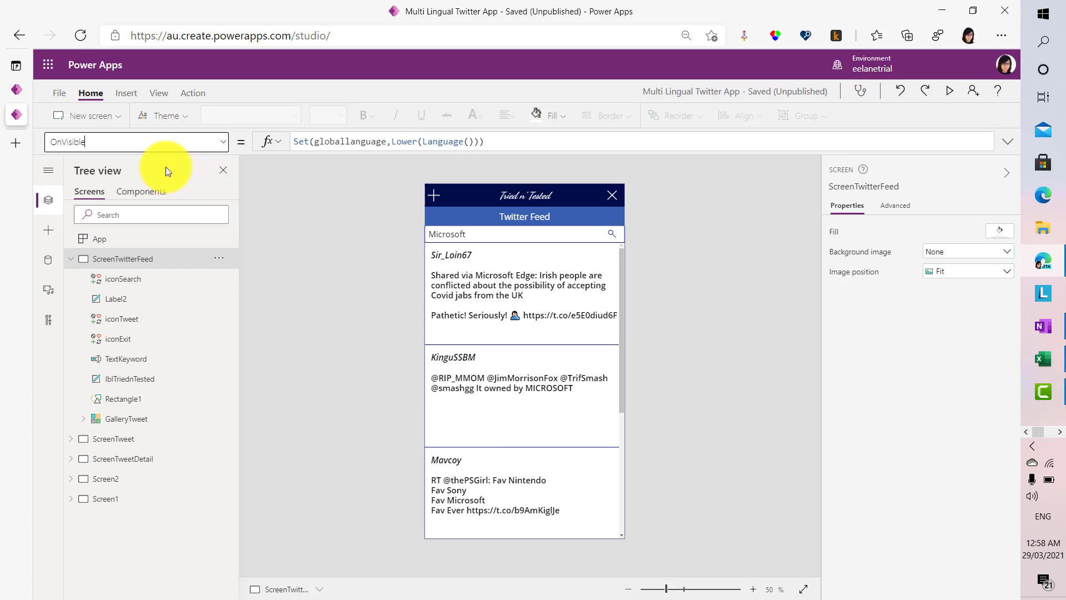
- Add a blank screen to the app and insert a data table on it
{"action": "left_click", "coordinate": [112, 119]}
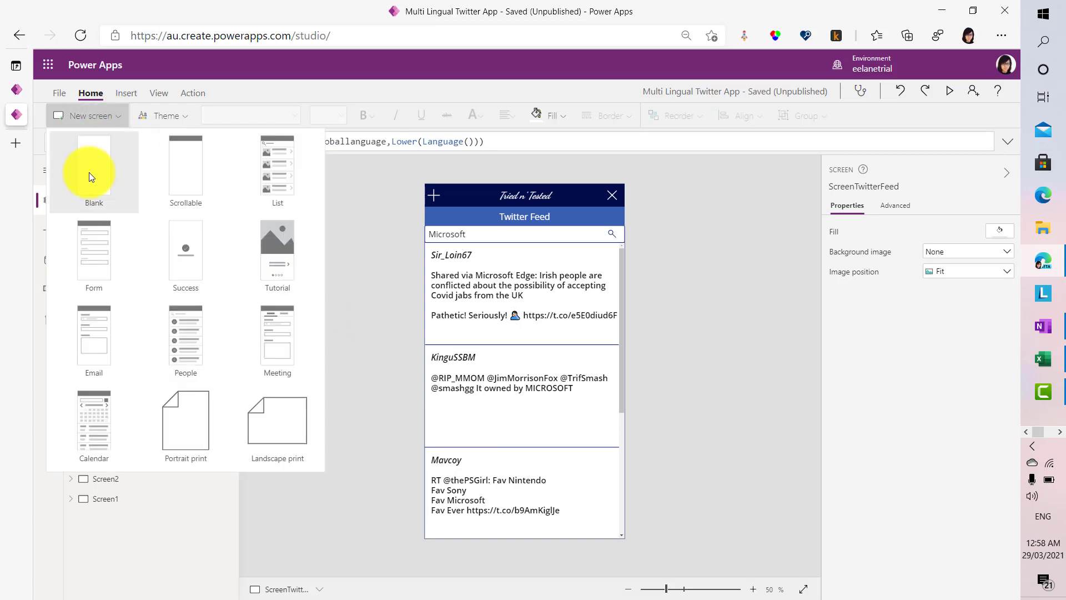
{"action": "left_click", "coordinate": [89, 172]}
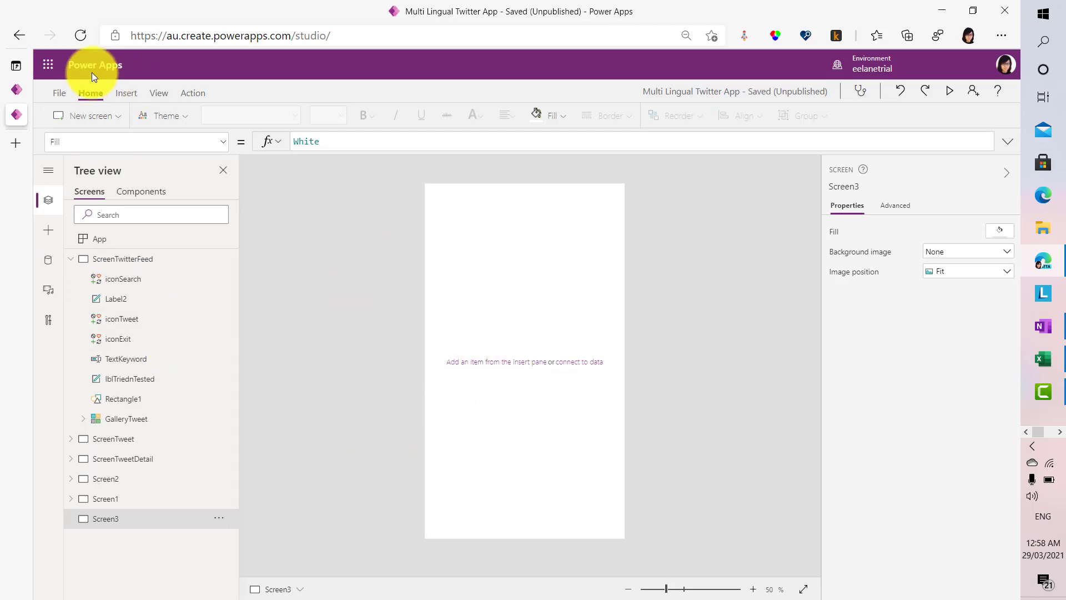
{"action": "left_click", "coordinate": [114, 97]}
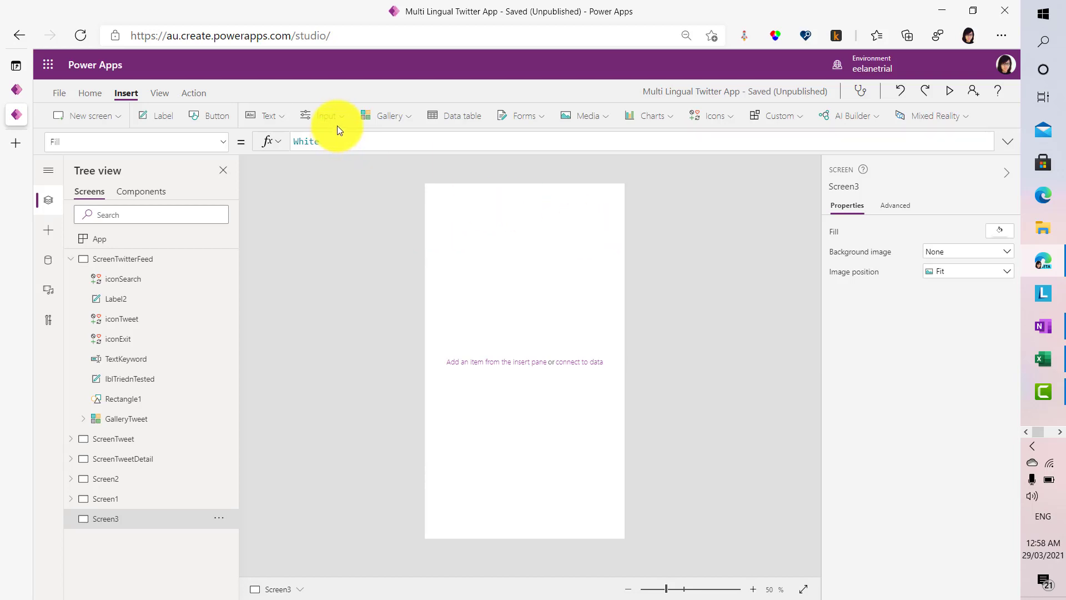
{"action": "left_click", "coordinate": [441, 117]}
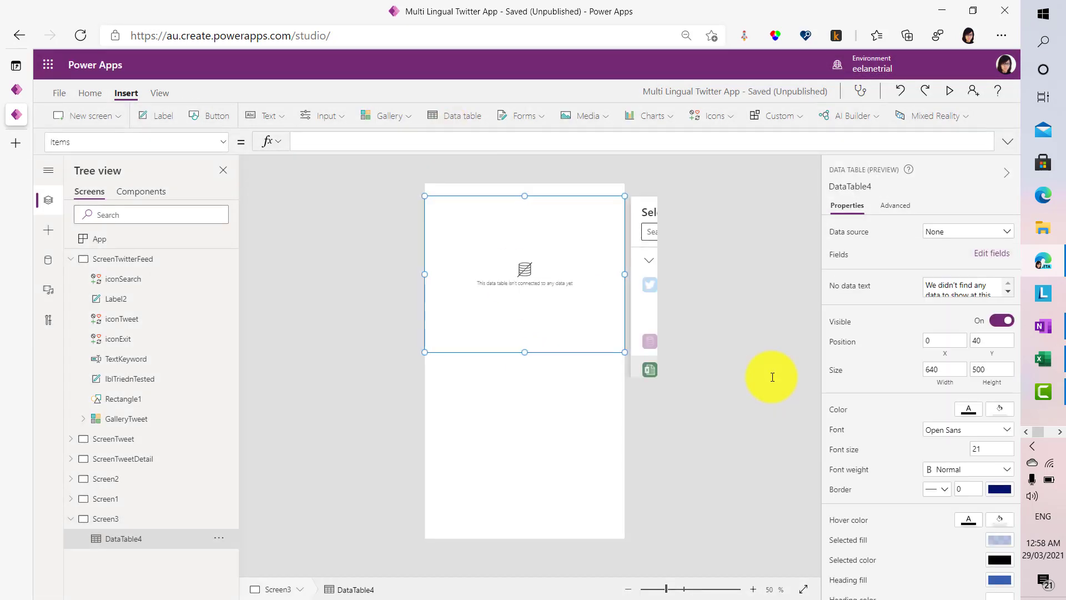
- Set the data table's Items property to Languages and extend its height to 938
{"action": "left_click", "coordinate": [381, 141]}
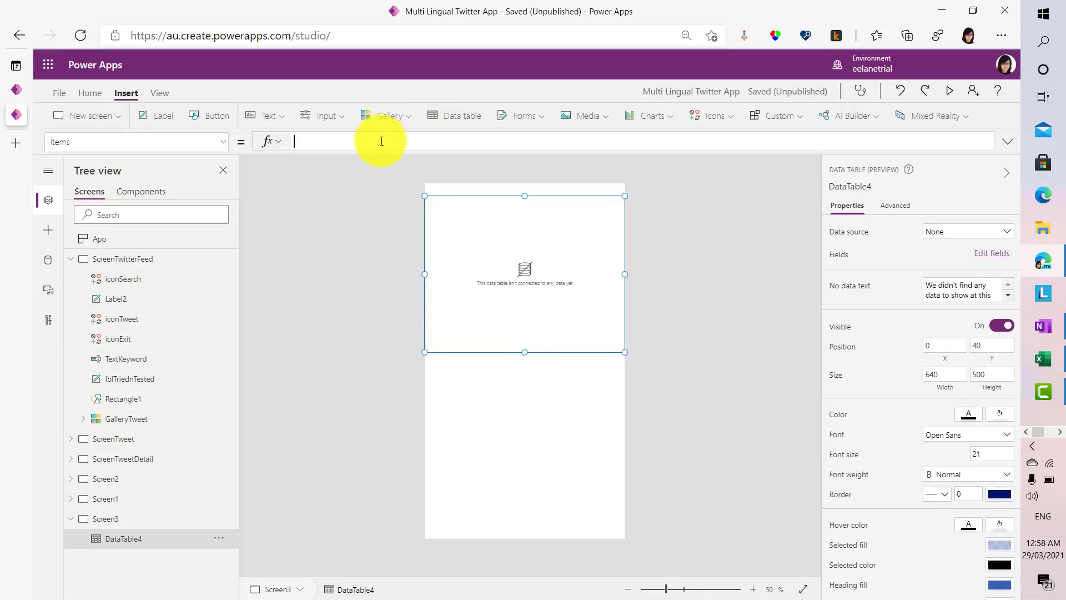
{"action": "type", "text": "Languag"}
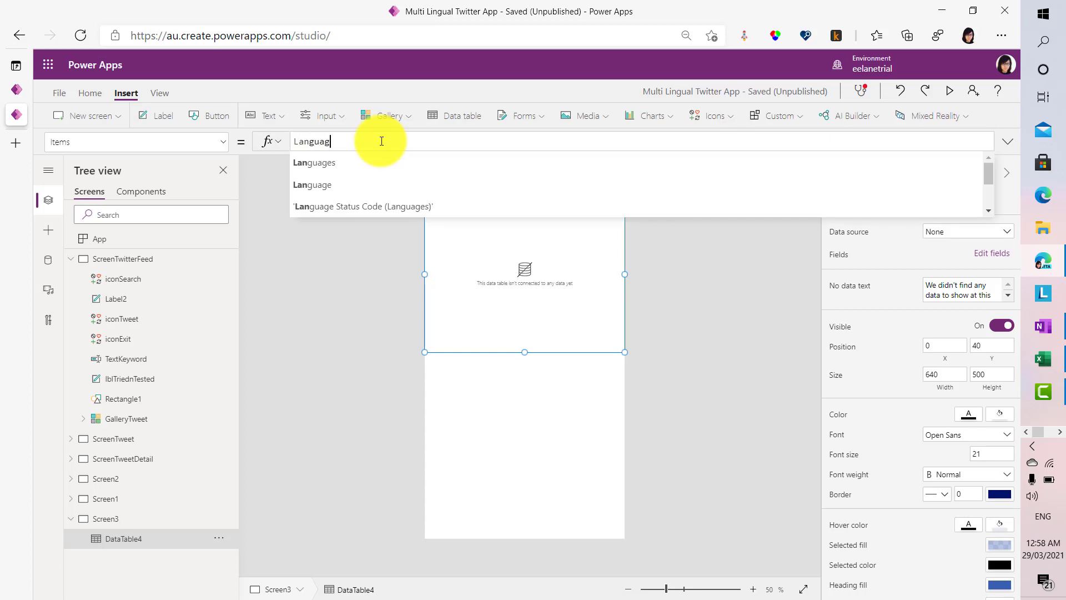
{"action": "left_click", "coordinate": [340, 159]}
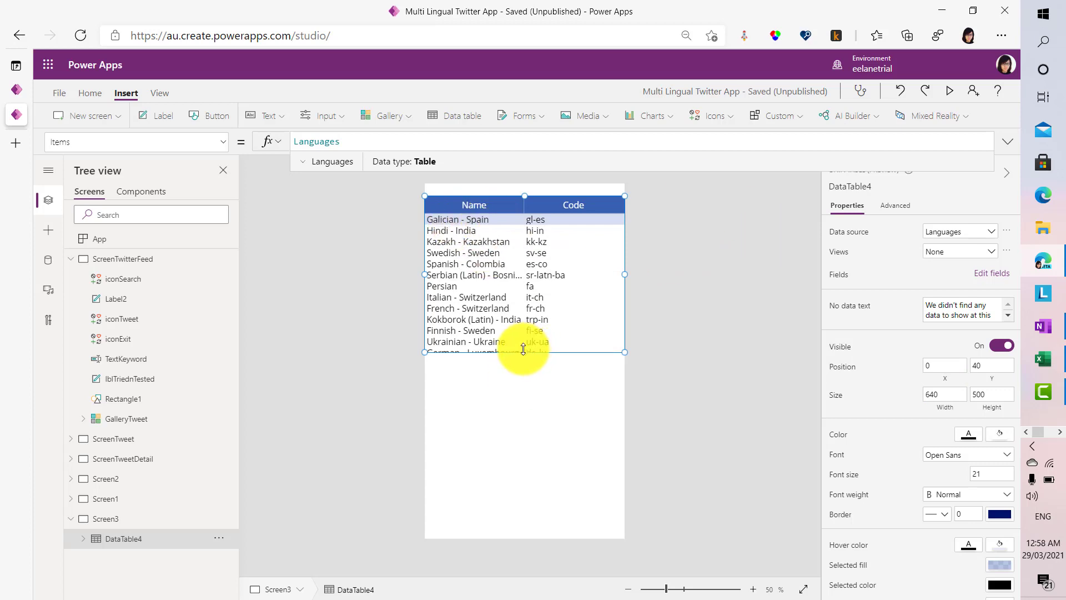
{"action": "left_click_drag", "start_coordinate": [523, 348], "coordinate": [522, 489]}
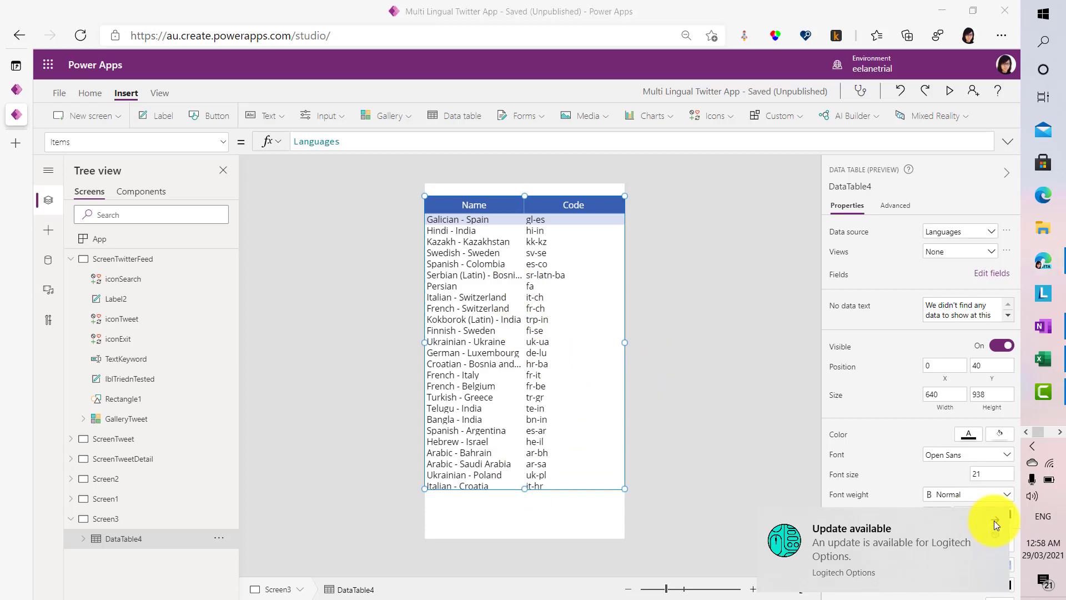
{"action": "left_click", "coordinate": [994, 521]}
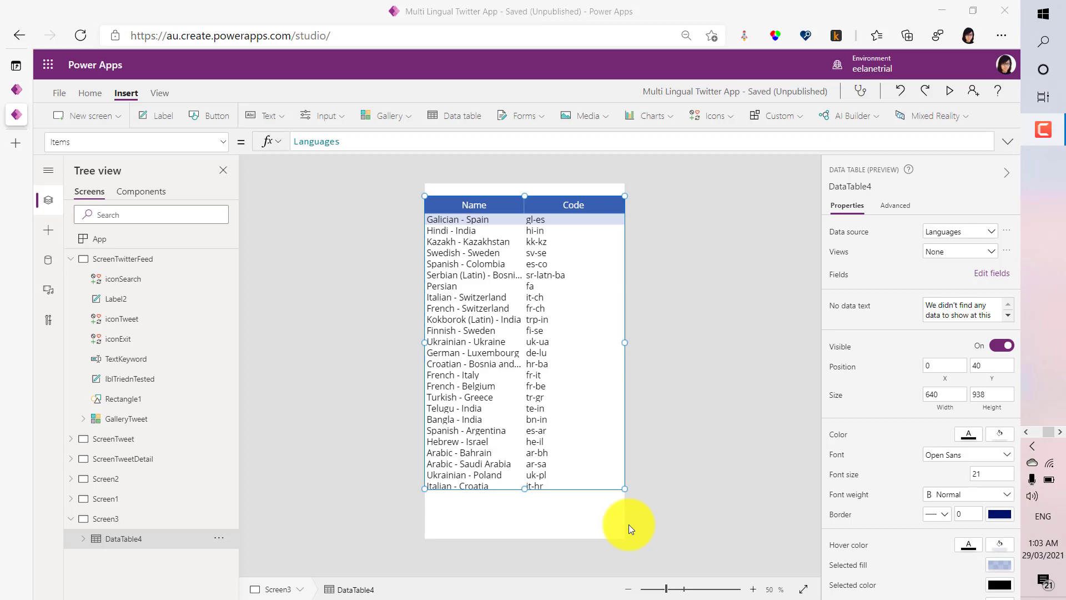
- Switch to Excel to review the ID, LanguageTag and LocalizedTag columns of the LocalLanguage table, and return to Power Apps
{"action": "left_click", "coordinate": [1026, 433]}
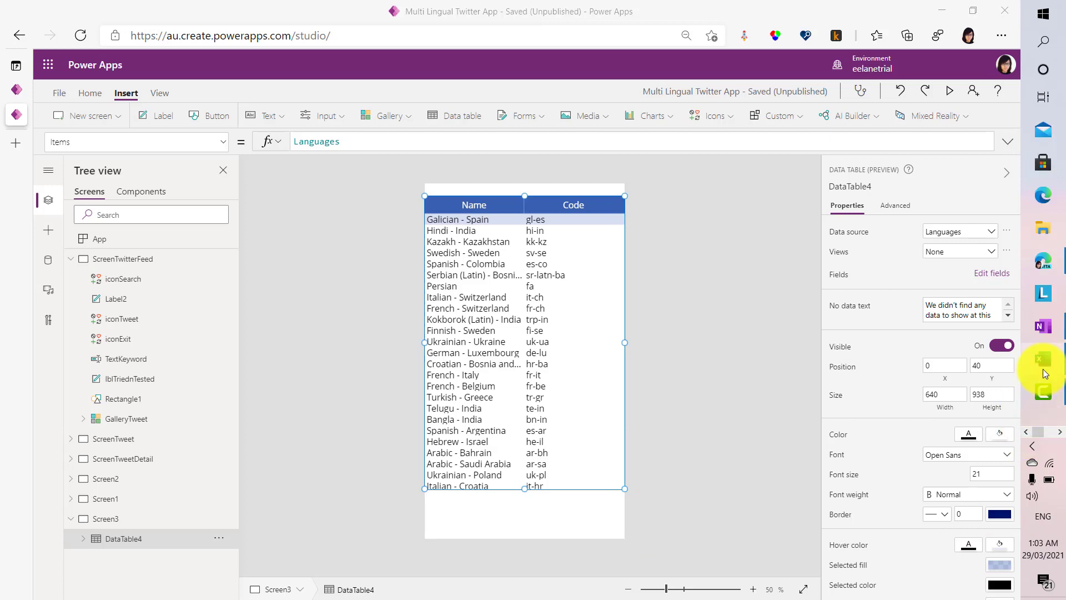
{"action": "left_click", "coordinate": [1044, 372]}
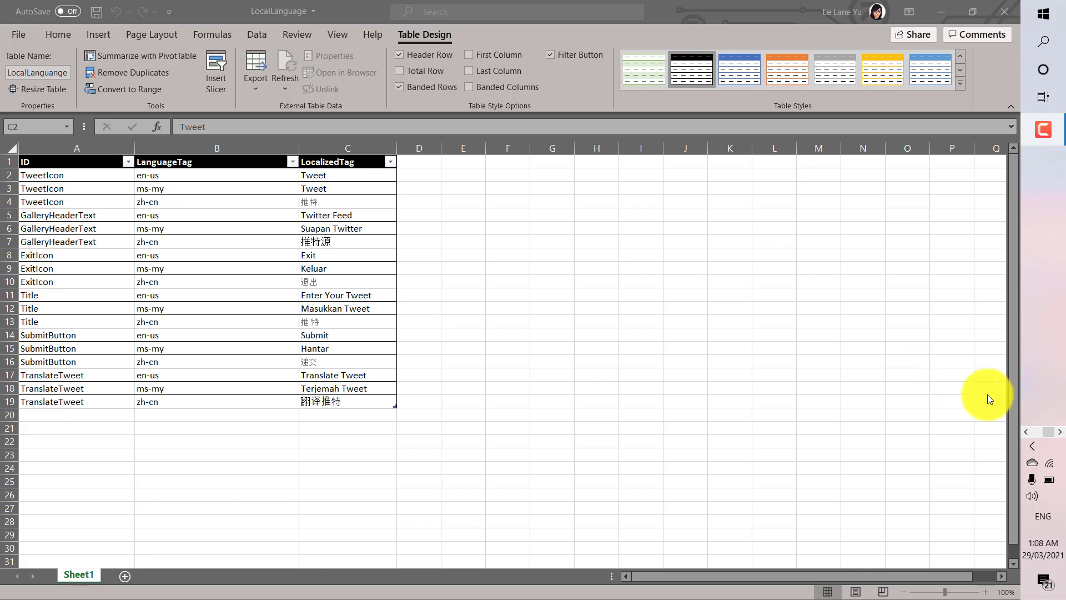
{"action": "left_click", "coordinate": [1032, 431]}
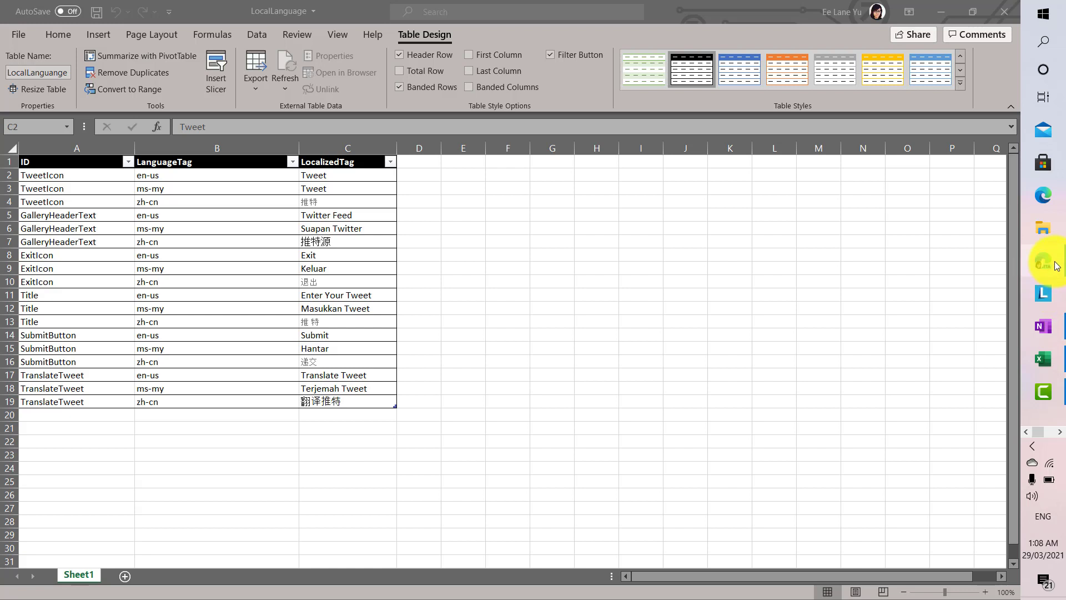
{"action": "mouse_move", "coordinate": [1044, 261]}
{"action": "left_click", "coordinate": [944, 276]}
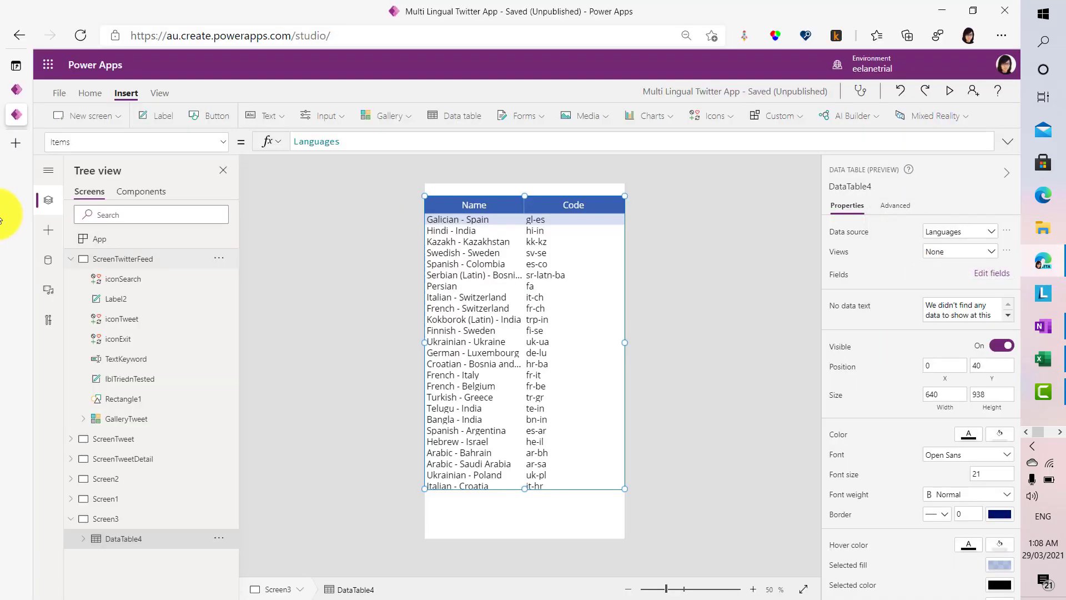
- Review the app's data sources, search the addable ones for "excel" and start Import from Excel
{"action": "mouse_move", "coordinate": [13, 203]}
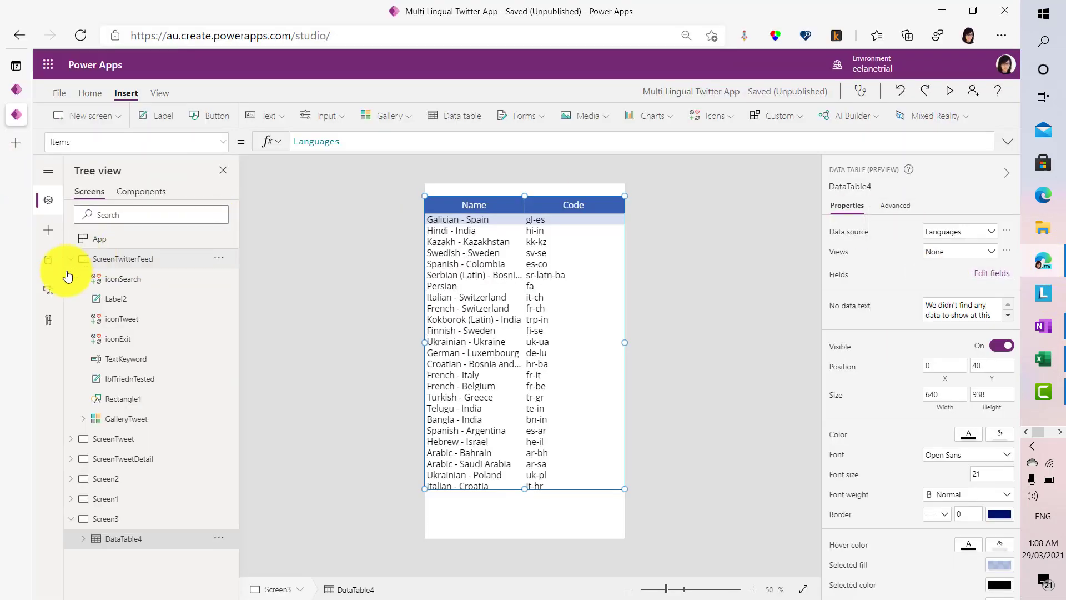
{"action": "left_click", "coordinate": [47, 269]}
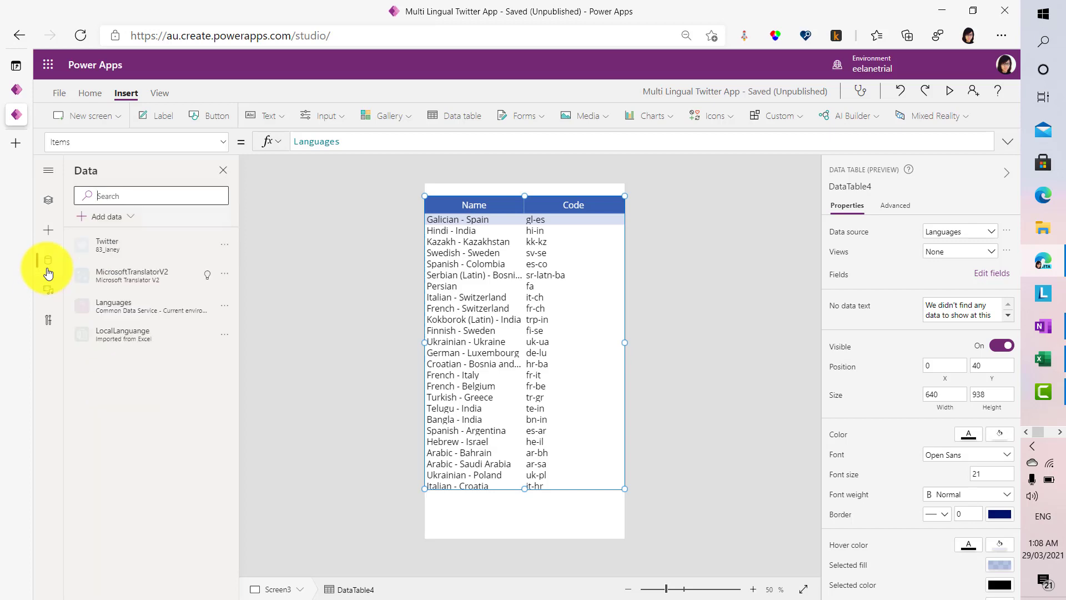
{"action": "mouse_move", "coordinate": [136, 341]}
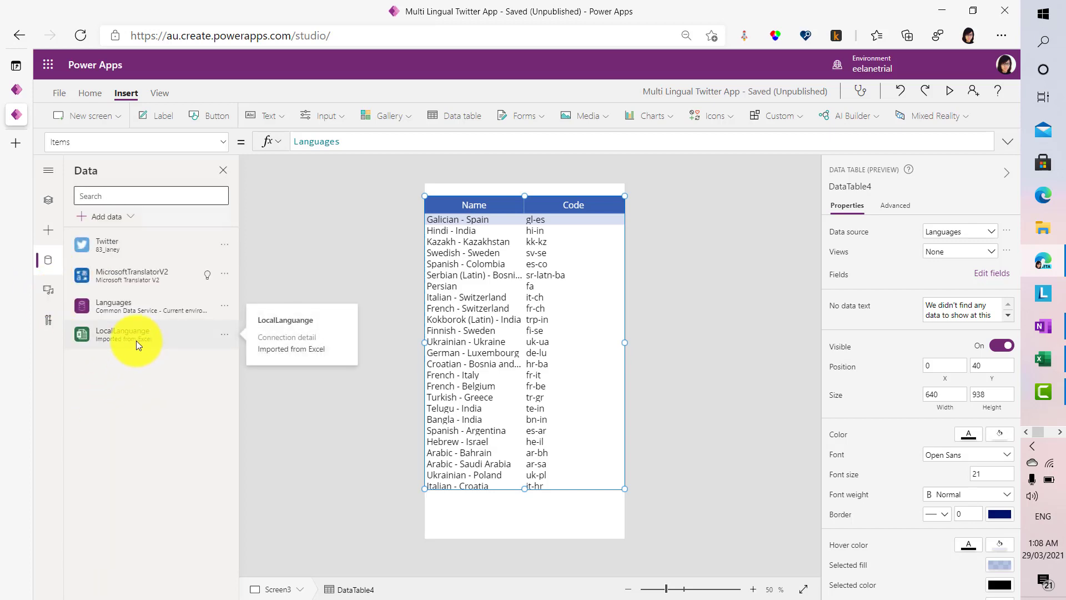
{"action": "left_click", "coordinate": [127, 222]}
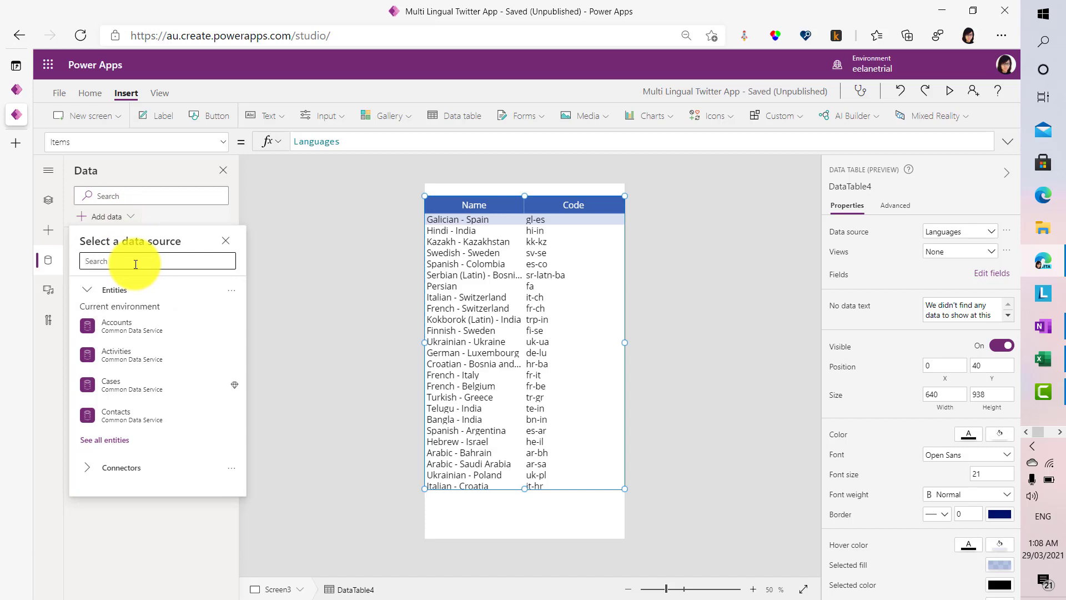
{"action": "type", "text": "excel"}
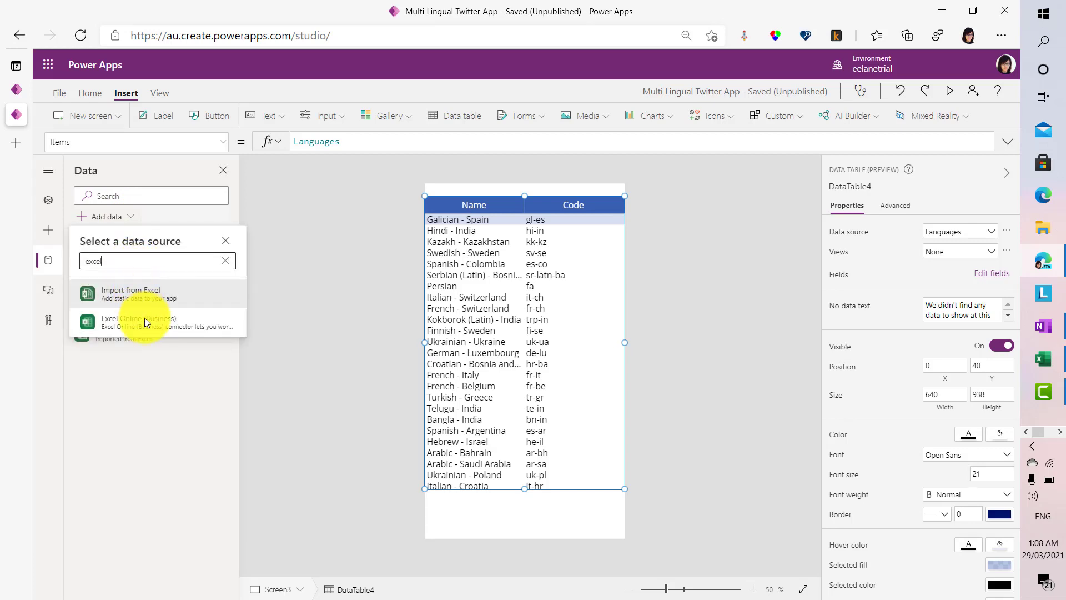
{"action": "mouse_move", "coordinate": [182, 322]}
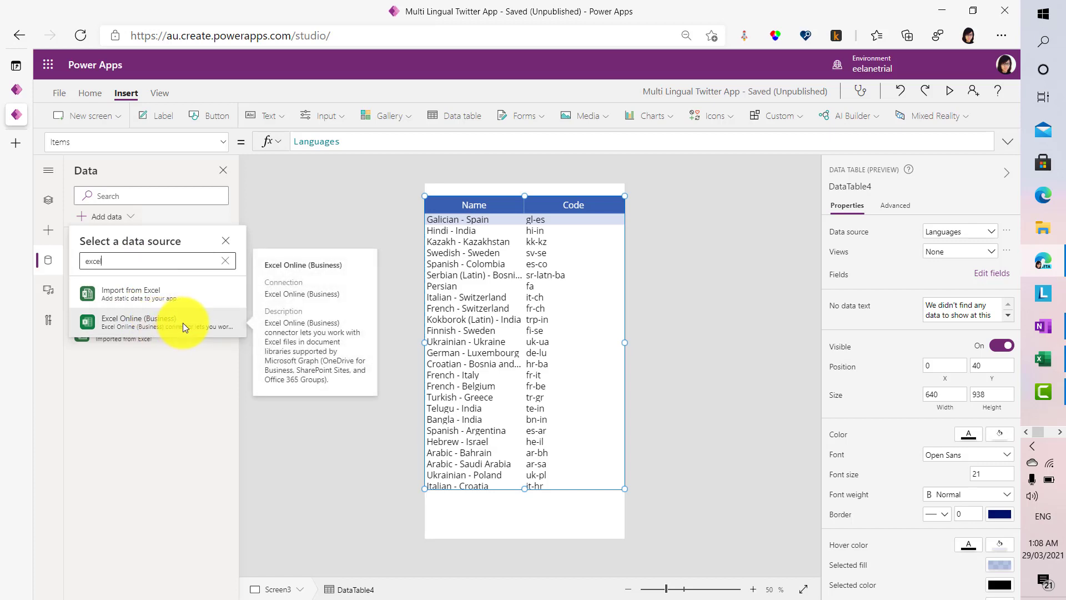
{"action": "mouse_move", "coordinate": [182, 294]}
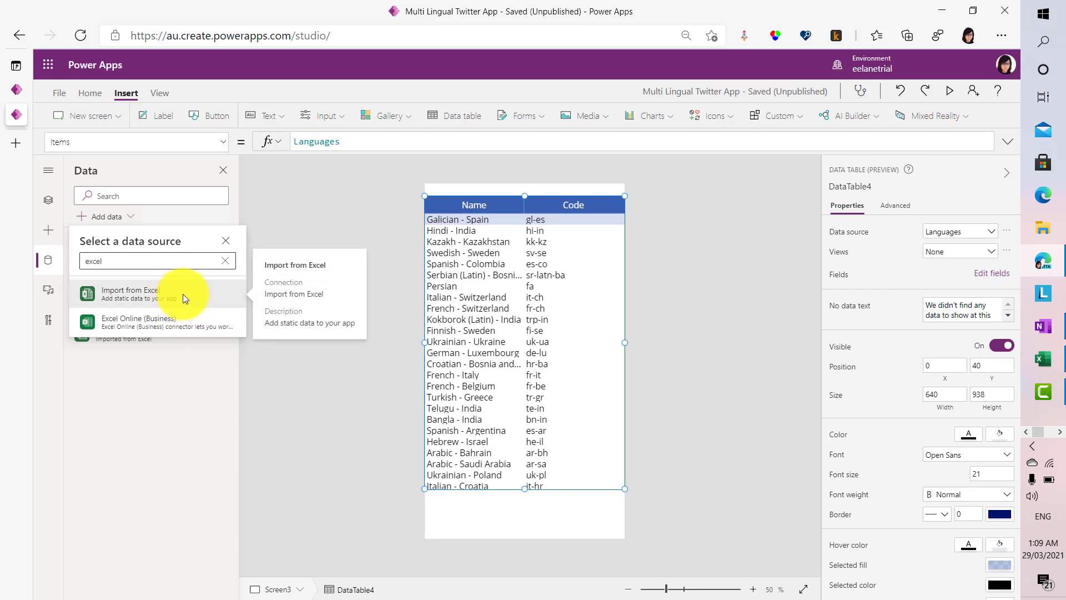
{"action": "left_click", "coordinate": [182, 294]}
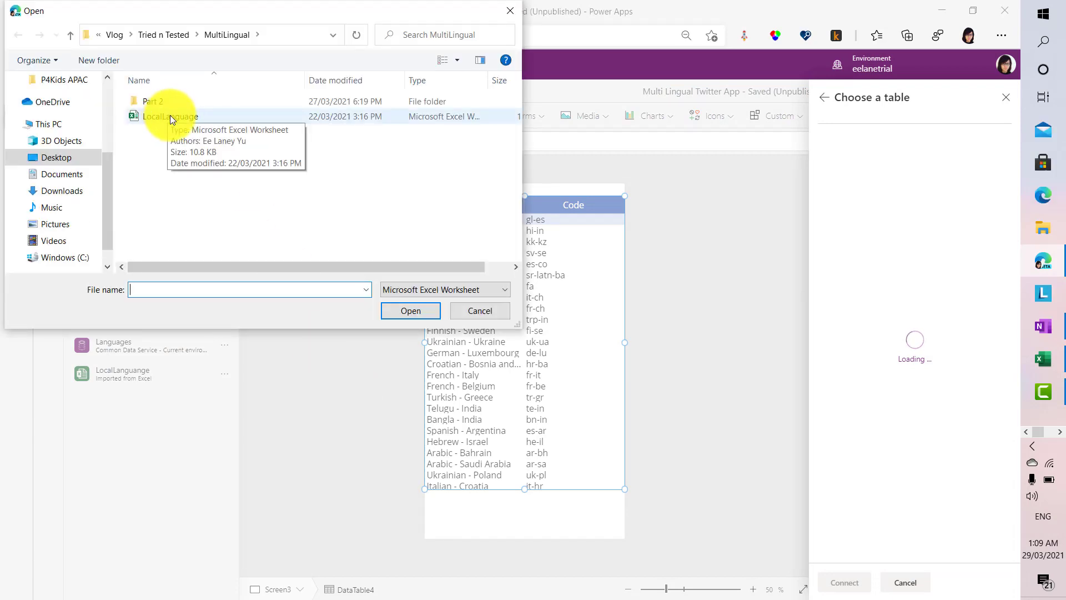
- Load the LocalLanguage workbook from the MultiLingual folder and connect its LocalLanguange table
{"action": "left_click", "coordinate": [170, 115]}
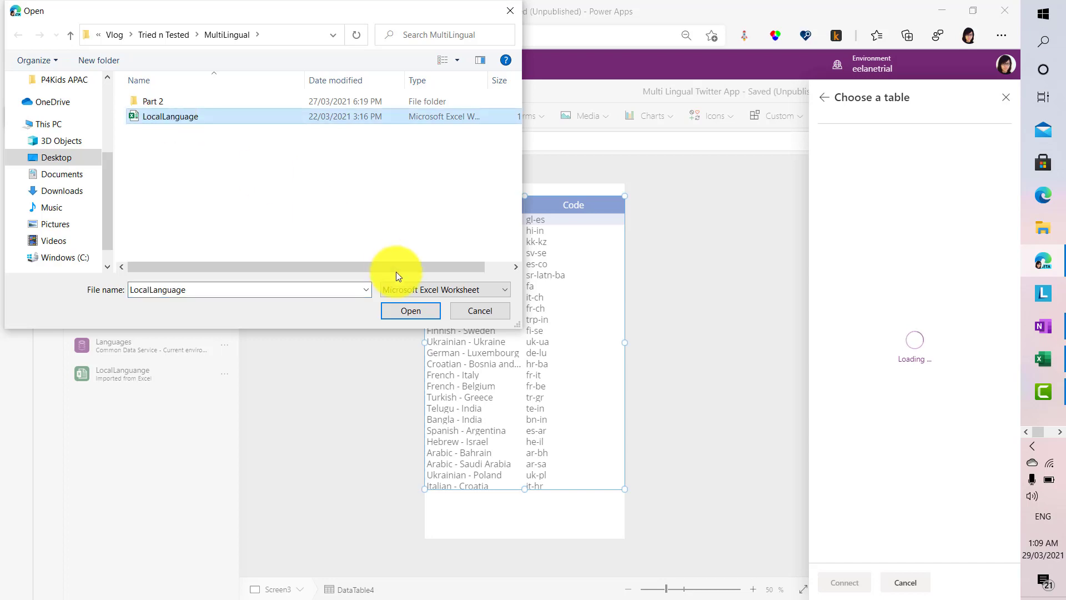
{"action": "left_click", "coordinate": [429, 308]}
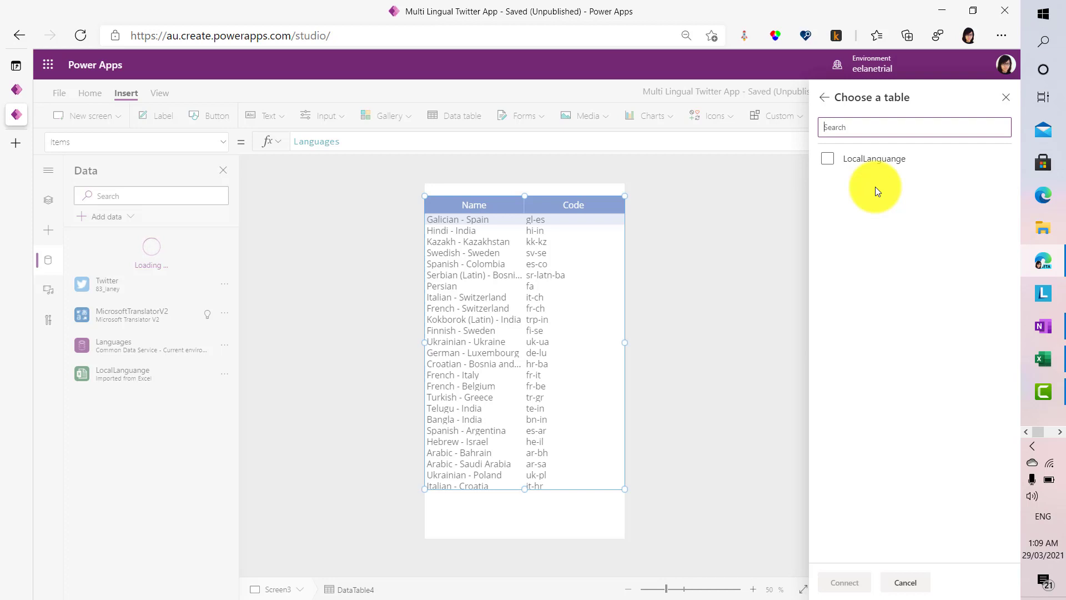
{"action": "left_click", "coordinate": [828, 159]}
{"action": "left_click", "coordinate": [827, 160]}
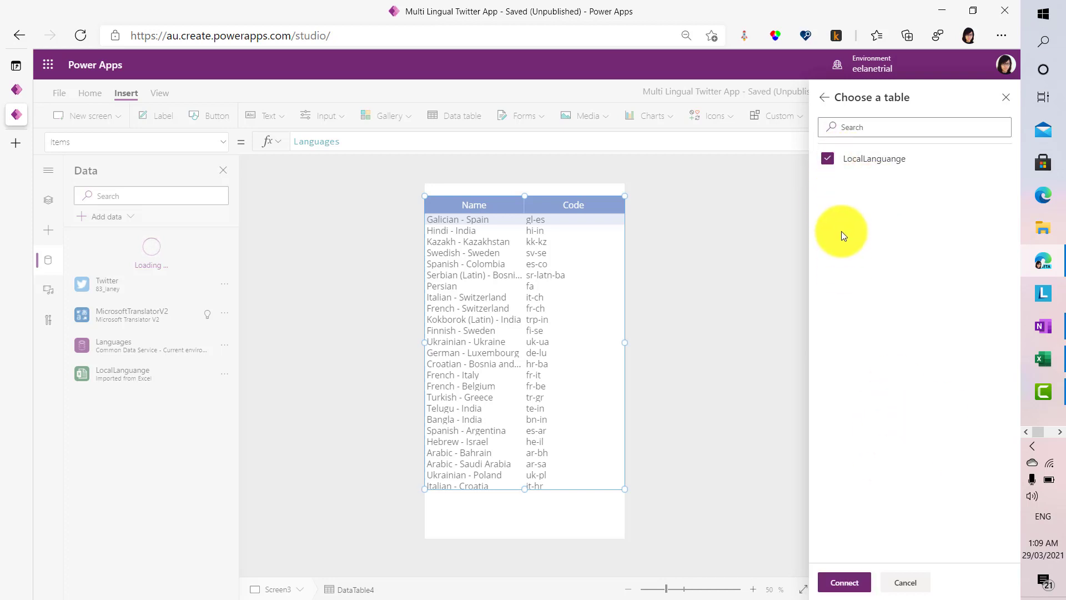
{"action": "left_click", "coordinate": [857, 585]}
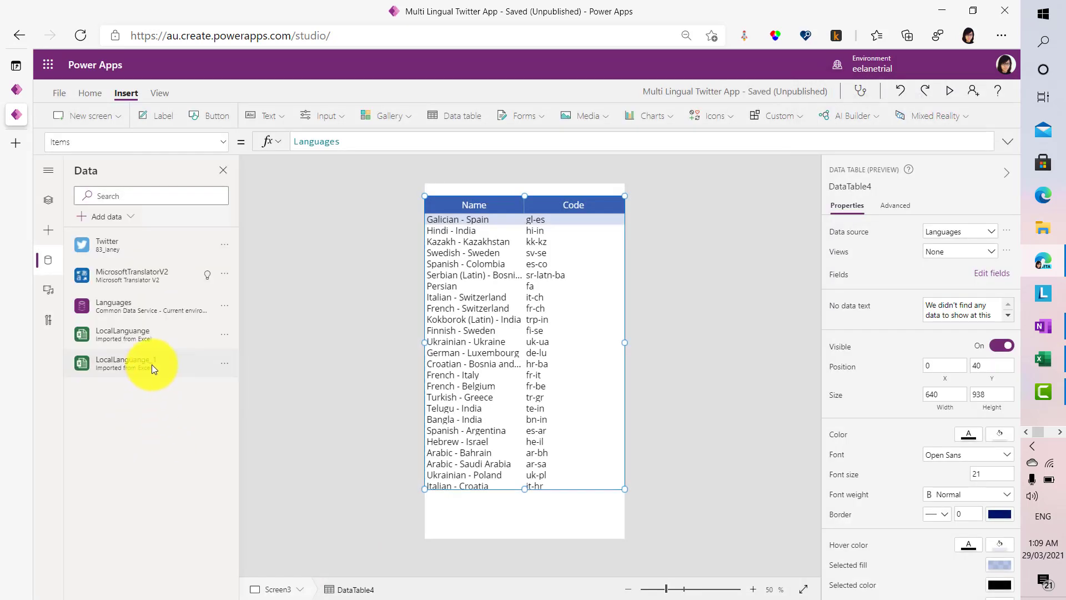
- Remove the duplicate LocalLanguange_1 data source from the app
{"action": "mouse_move", "coordinate": [151, 359]}
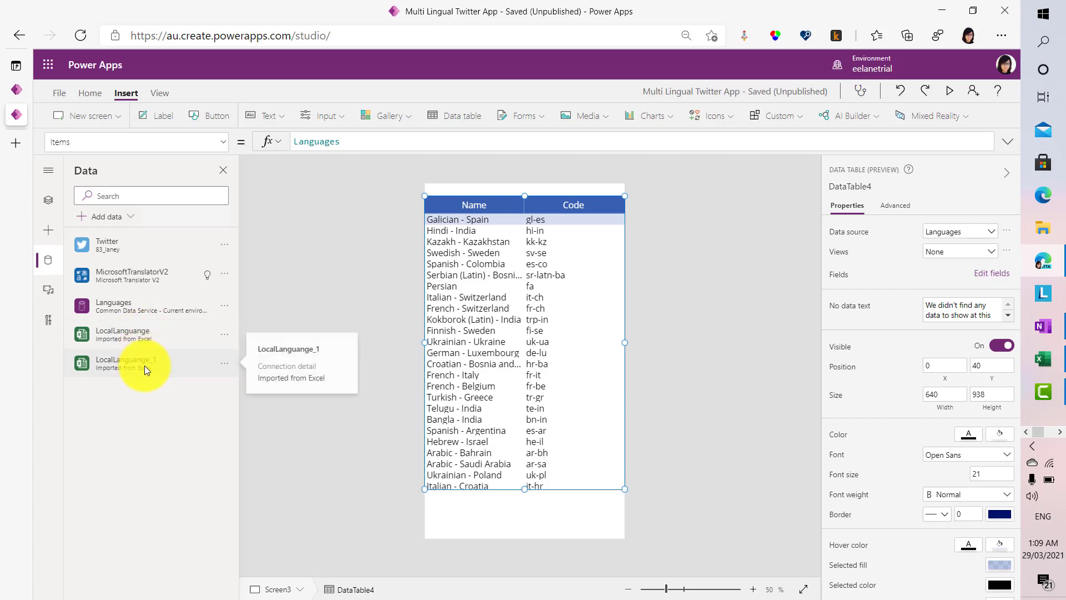
{"action": "left_click", "coordinate": [222, 366]}
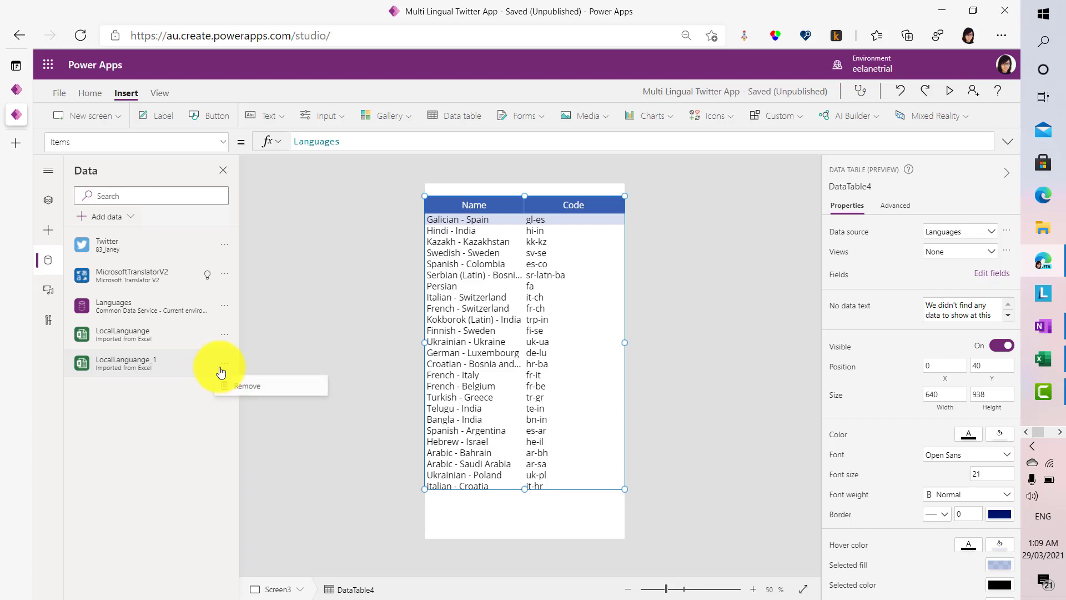
{"action": "left_click", "coordinate": [242, 391]}
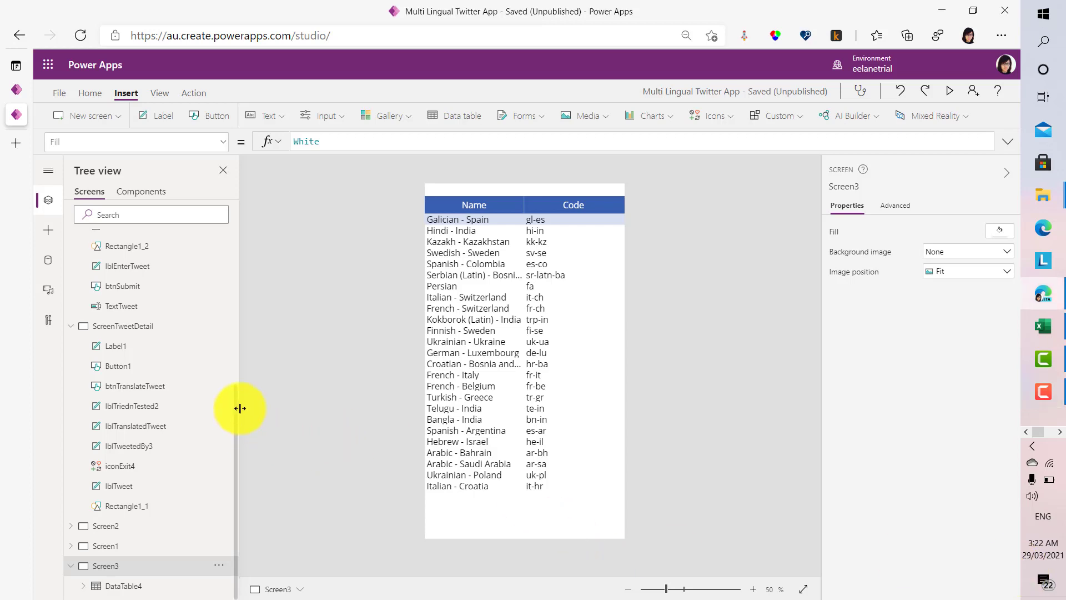
- Show the Text property formula of the Twitter Feed header label on ScreenTwitterFeed
{"action": "scroll", "coordinate": [226, 268], "scroll_direction": "up", "scroll_amount": 5}
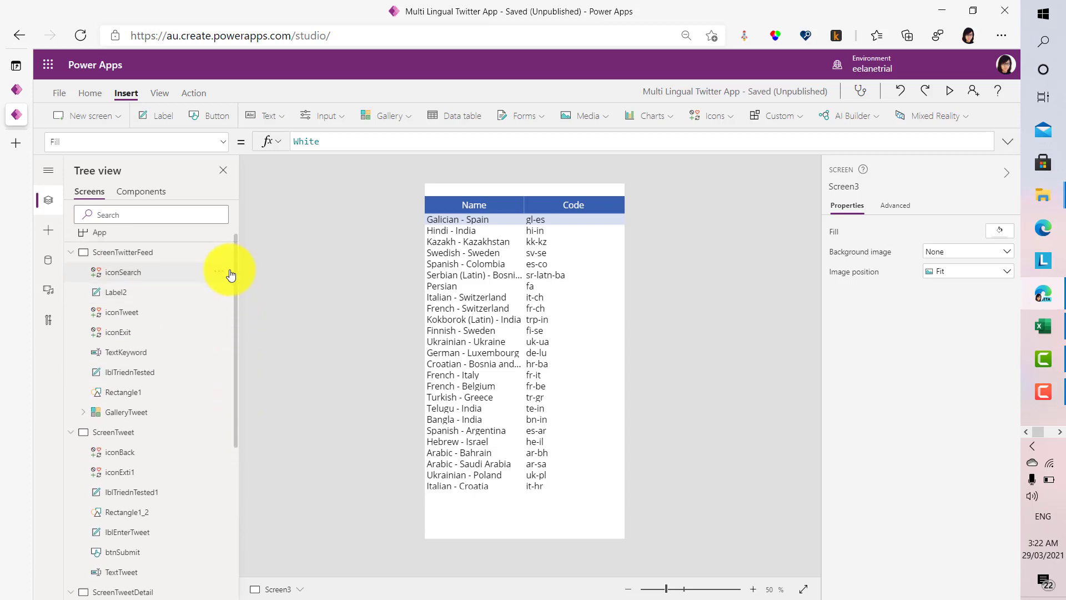
{"action": "left_click", "coordinate": [184, 259]}
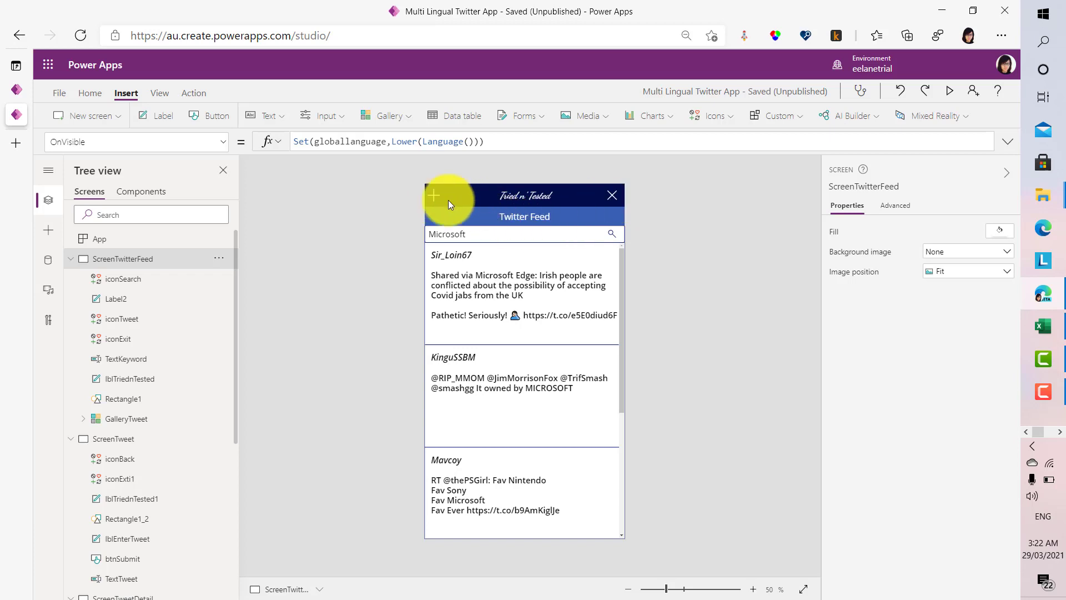
{"action": "left_click", "coordinate": [482, 218]}
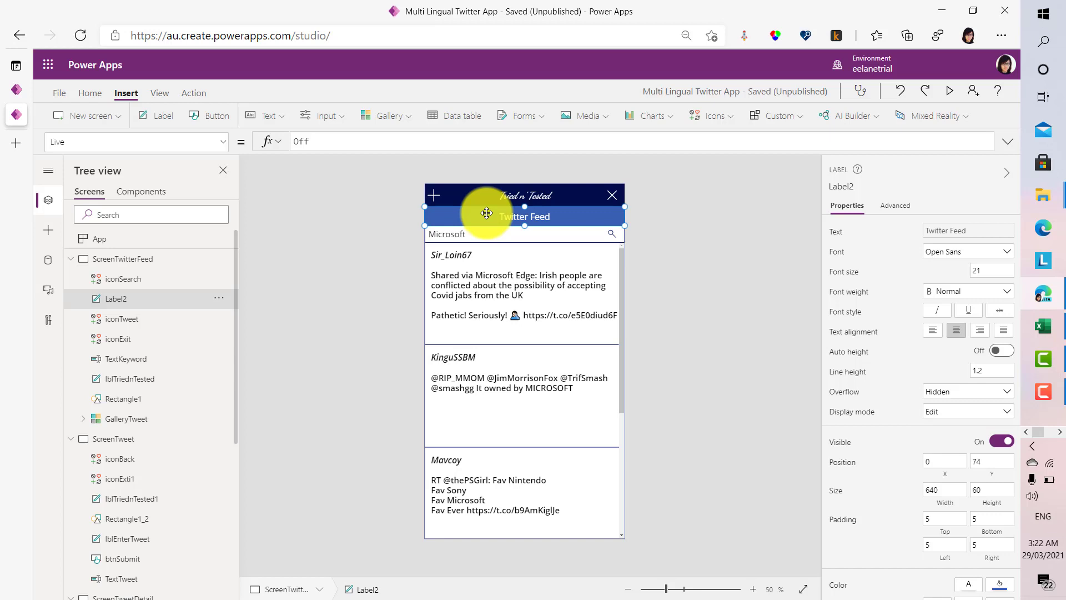
{"action": "left_click", "coordinate": [223, 146]}
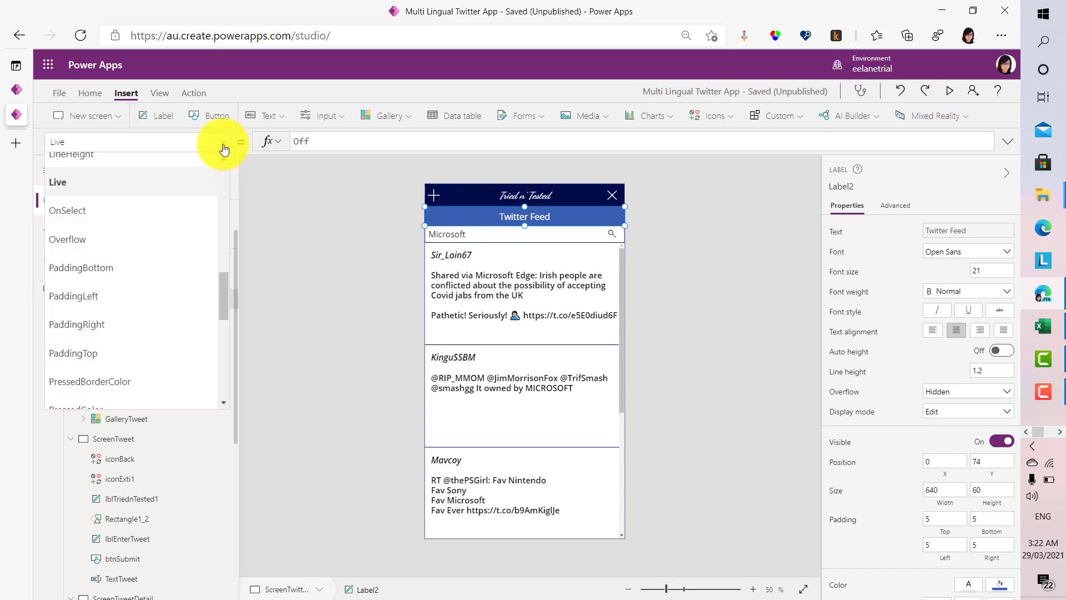
{"action": "left_click_drag", "start_coordinate": [223, 283], "coordinate": [227, 335]}
{"action": "left_click", "coordinate": [181, 316]}
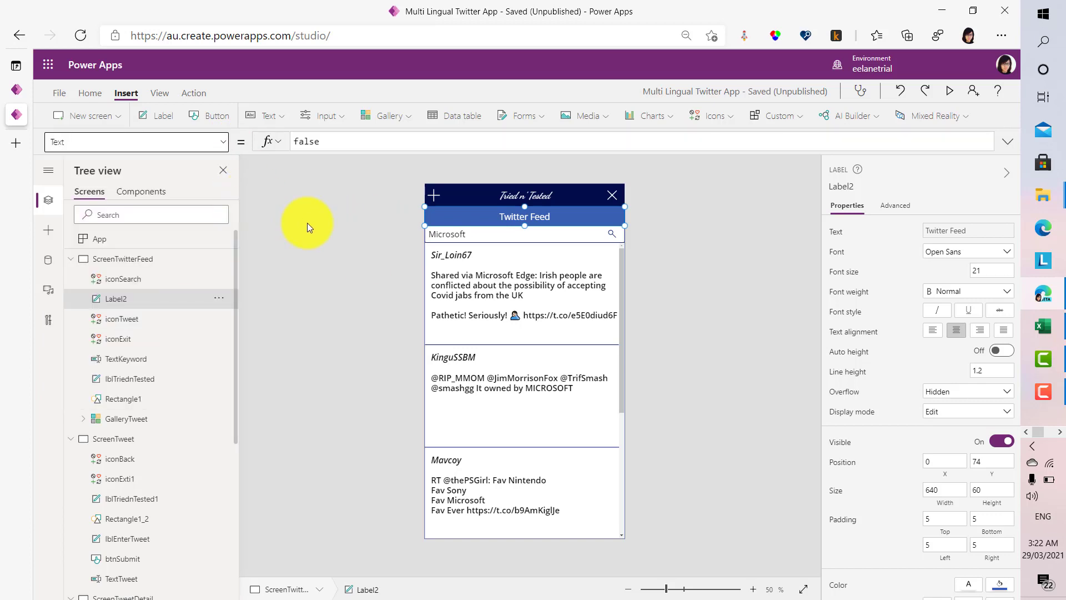
{"action": "left_click", "coordinate": [382, 234]}
{"action": "left_click", "coordinate": [512, 217]}
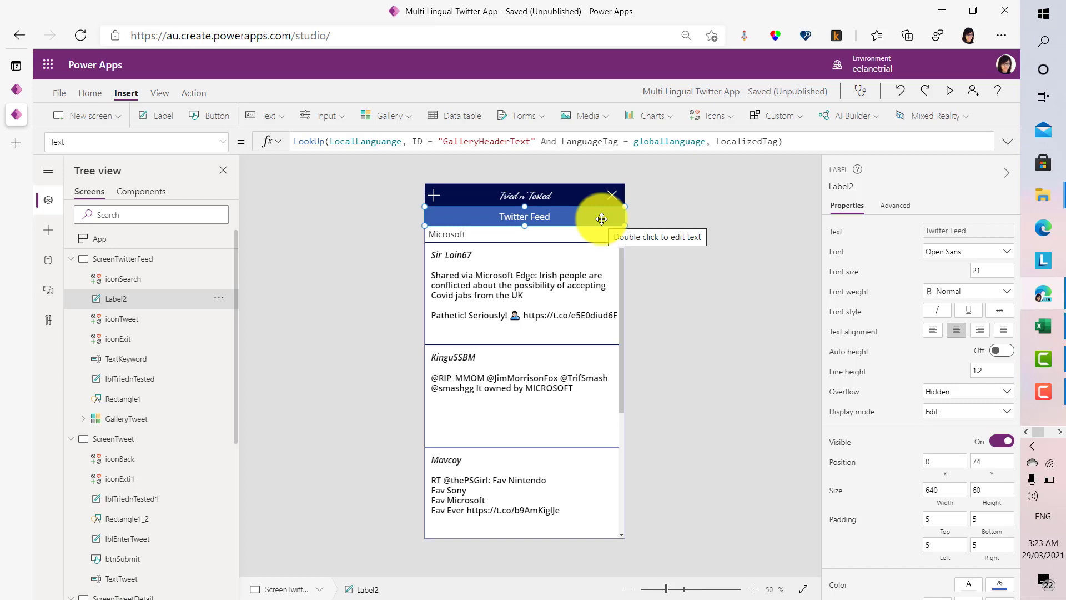
- Examine the AccessibleLabel formula of the tweet icon and the Tooltip formula of the exit icon on ScreenTwitterFeed
{"action": "left_click", "coordinate": [435, 192]}
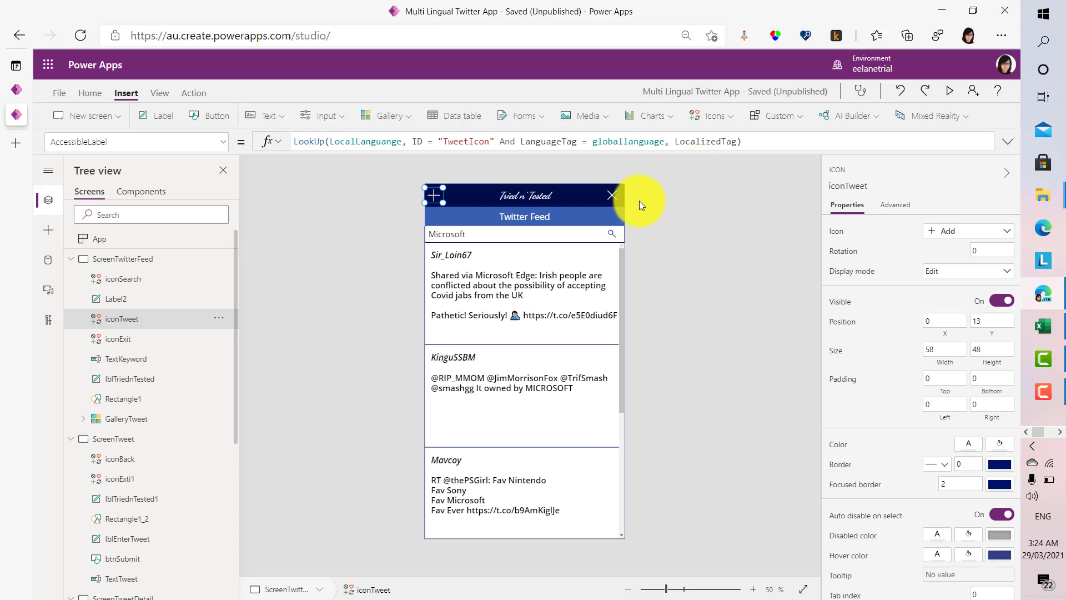
{"action": "left_click", "coordinate": [613, 195]}
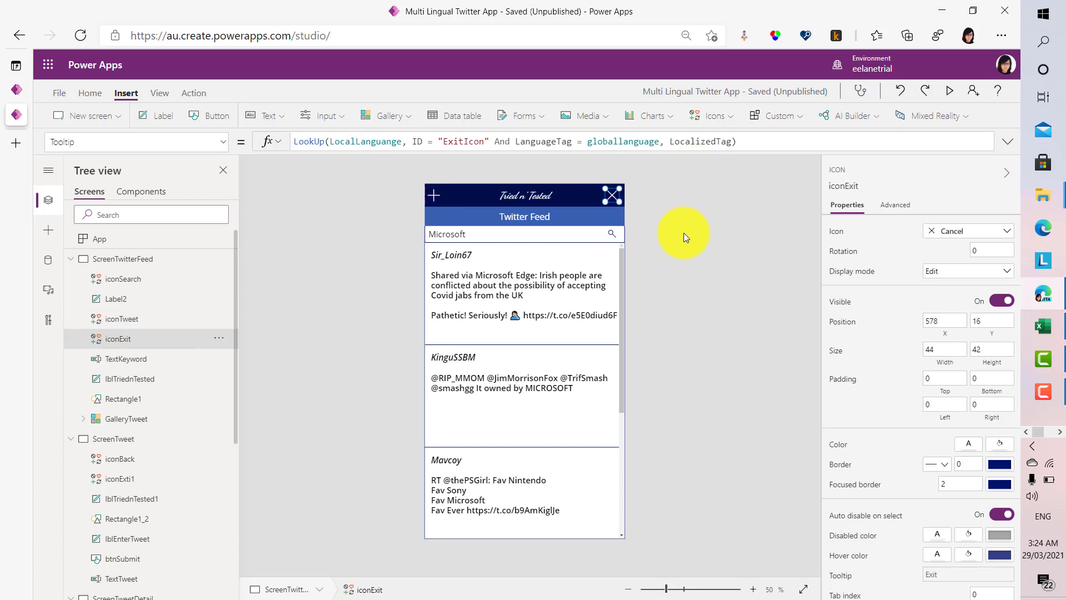